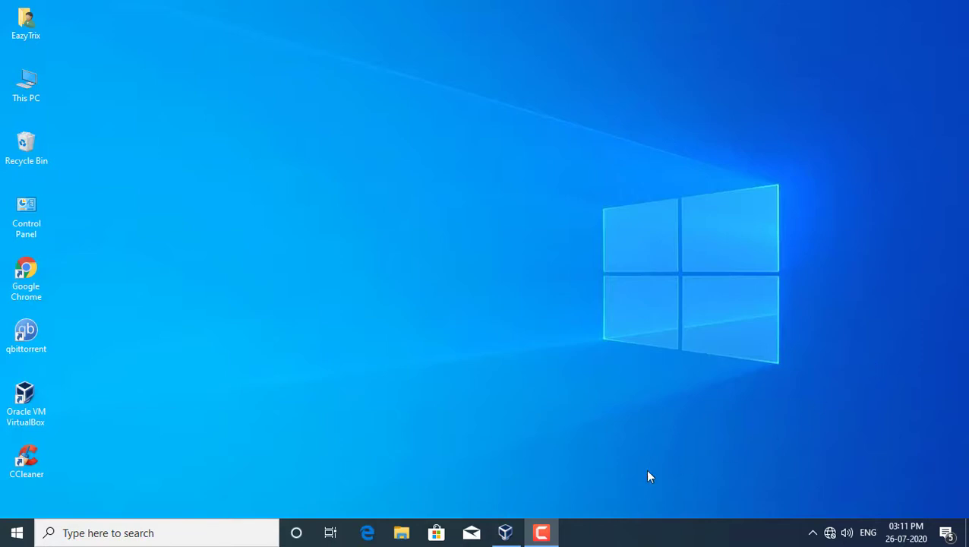
Start the Windows 10 virtual machine in Oracle VM VirtualBox and boot it into Mini Windows Xp from Hiren's BootCD.
click(510, 532)
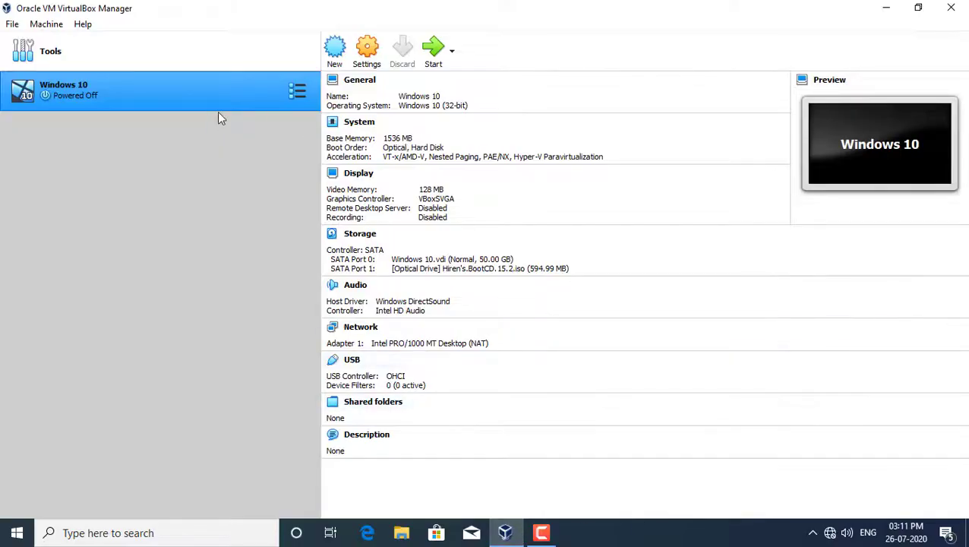
click(432, 49)
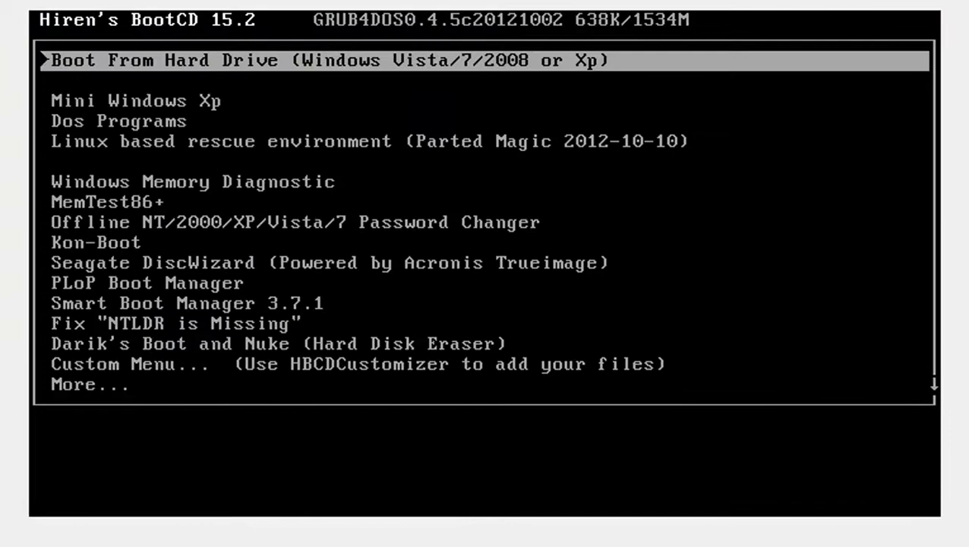
key(Down)
key(Down)
key(Up)
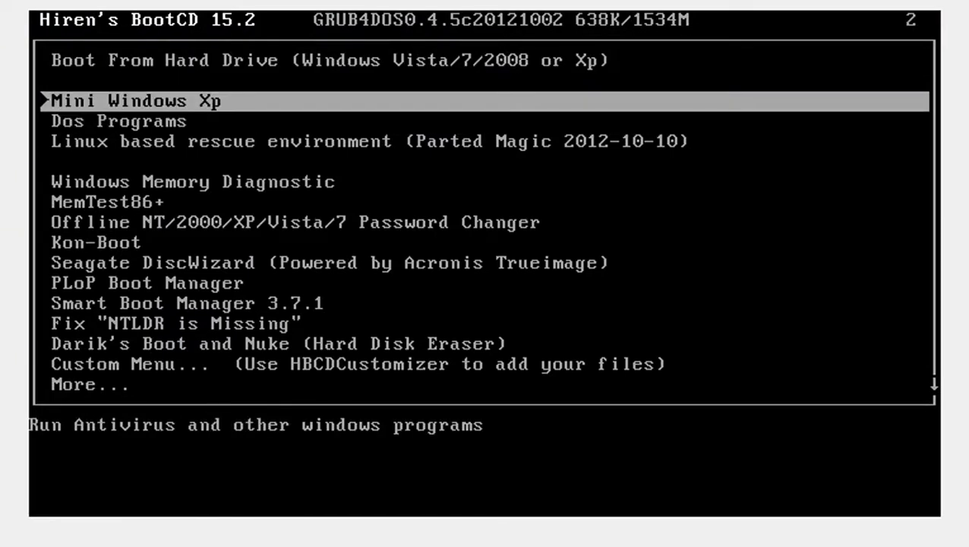
key(Return)
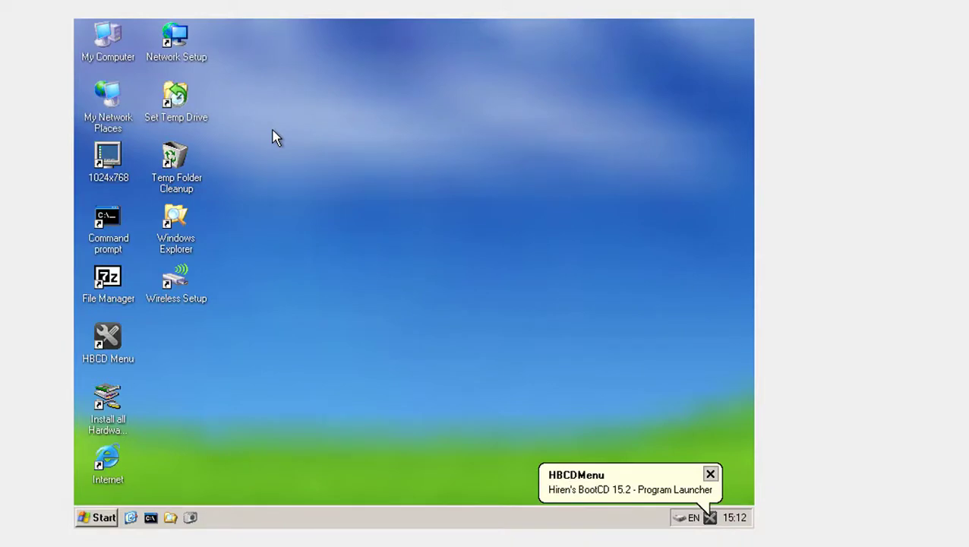
Open the Program Files folder on the (D:) Local Disk.
double_click(112, 50)
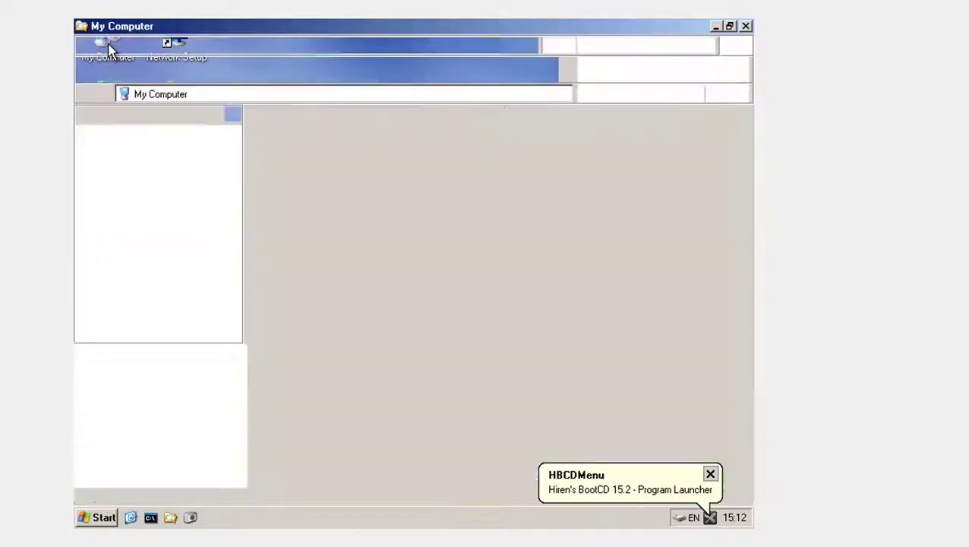
click(431, 190)
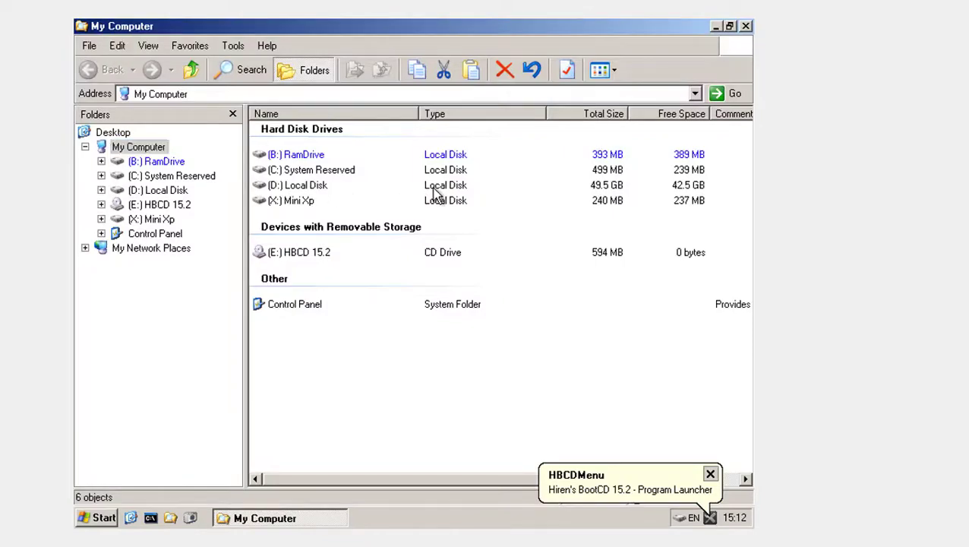
click(310, 193)
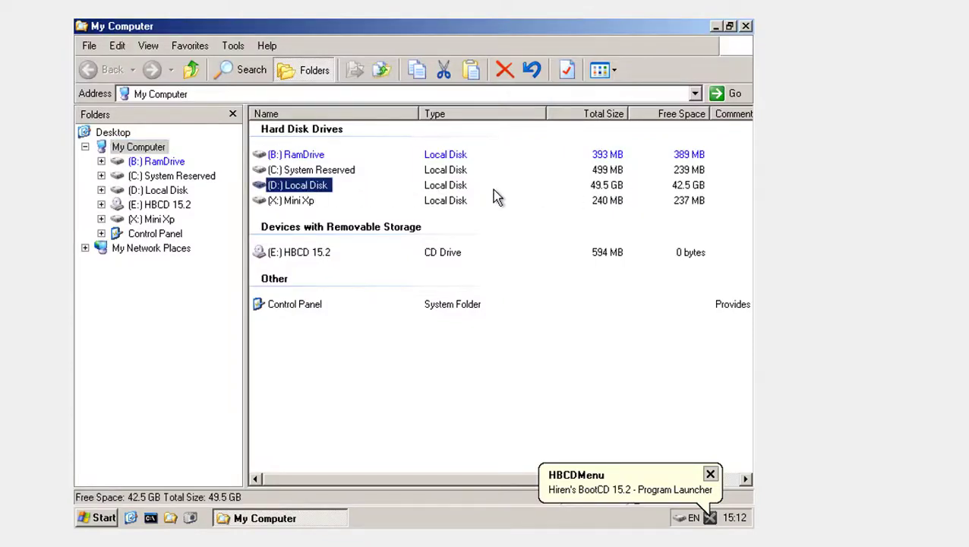
double_click(325, 188)
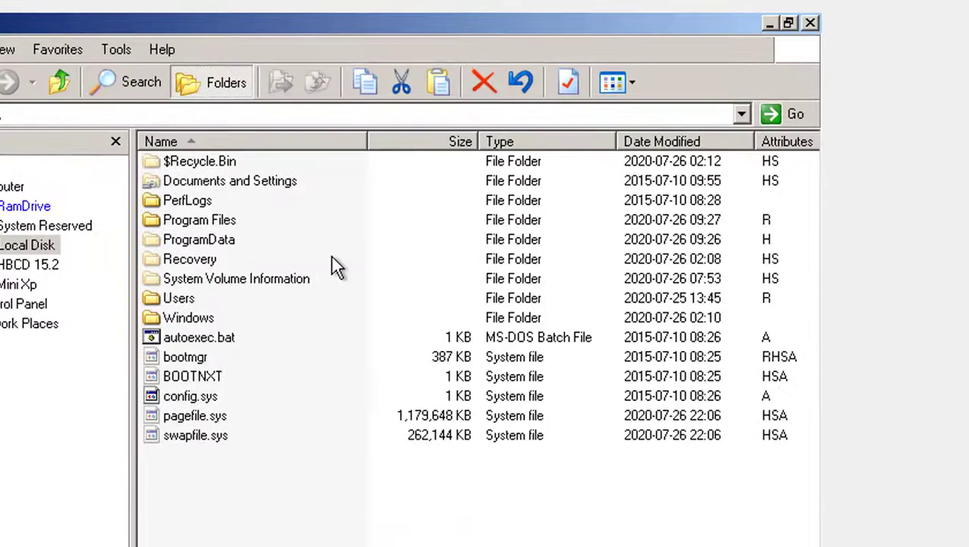
double_click(220, 224)
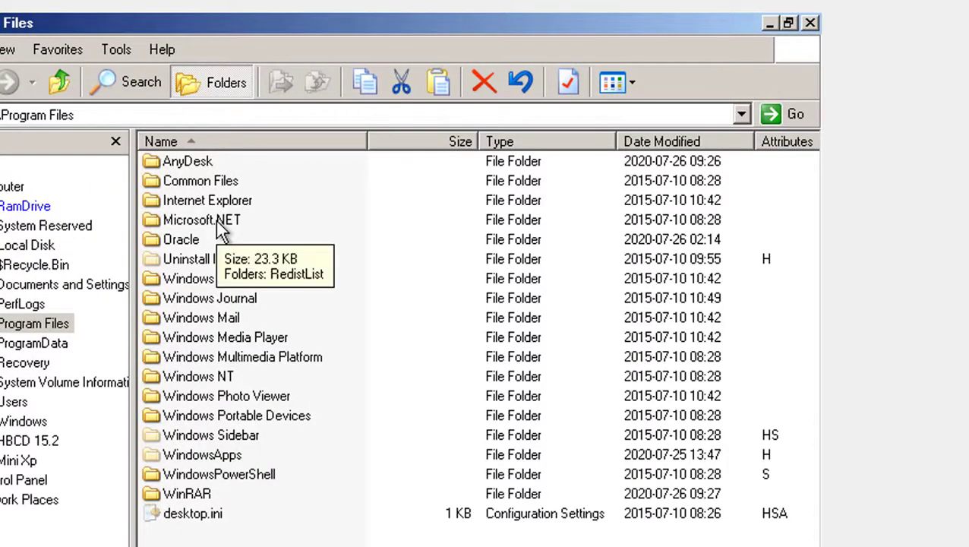
Delete the AnyDesk folder from D:\Program Files and confirm its removal.
click(182, 165)
right_click(182, 167)
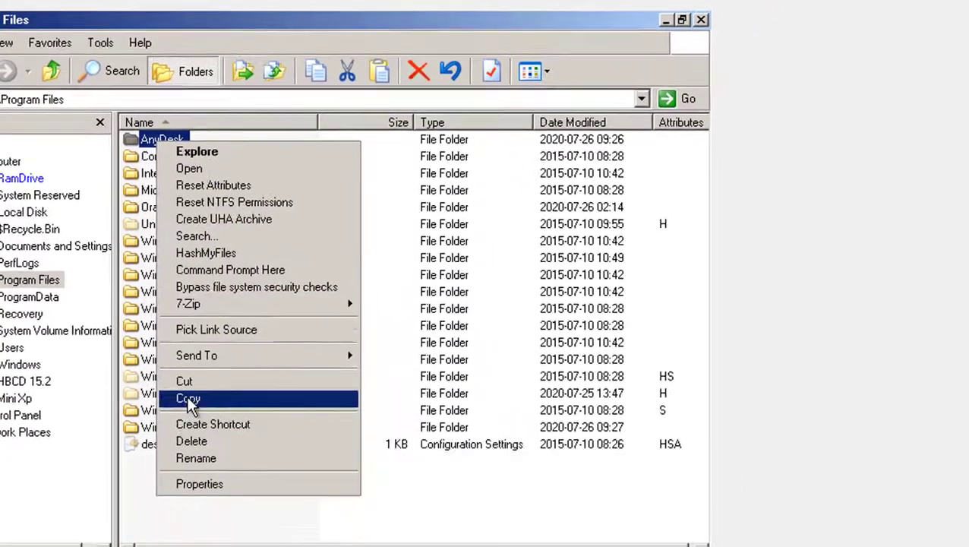
click(191, 440)
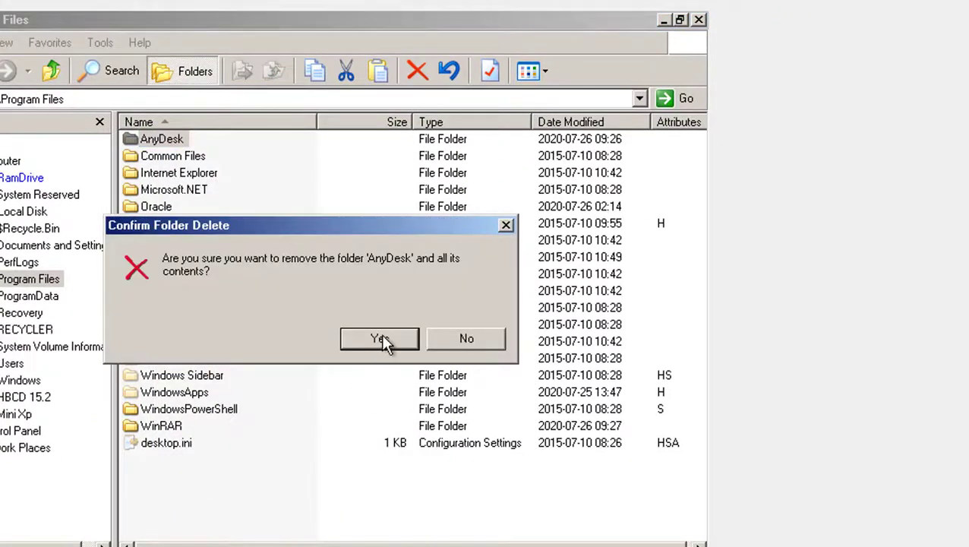
click(384, 342)
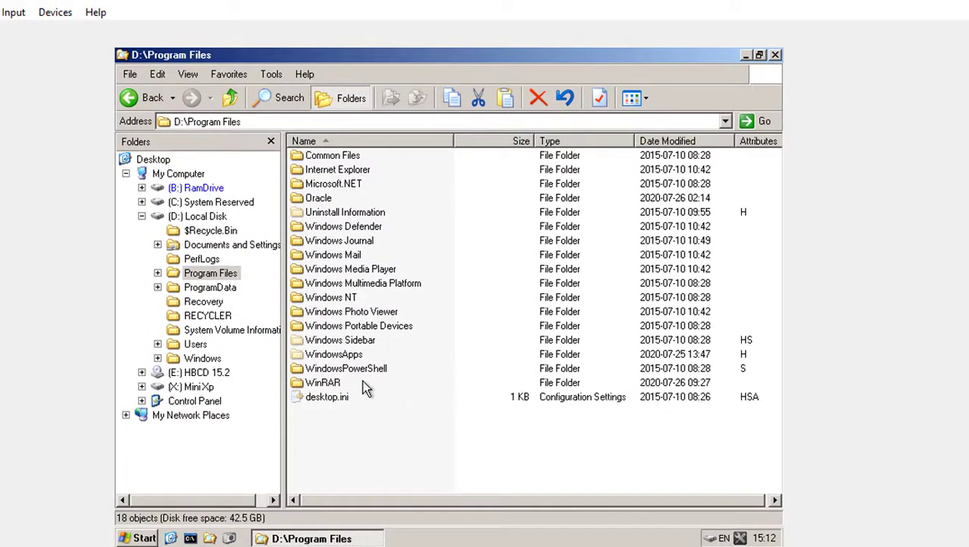
Run Uninstall.exe from D:\Program Files\WinRAR and agree to uninstall WinRAR.
double_click(332, 382)
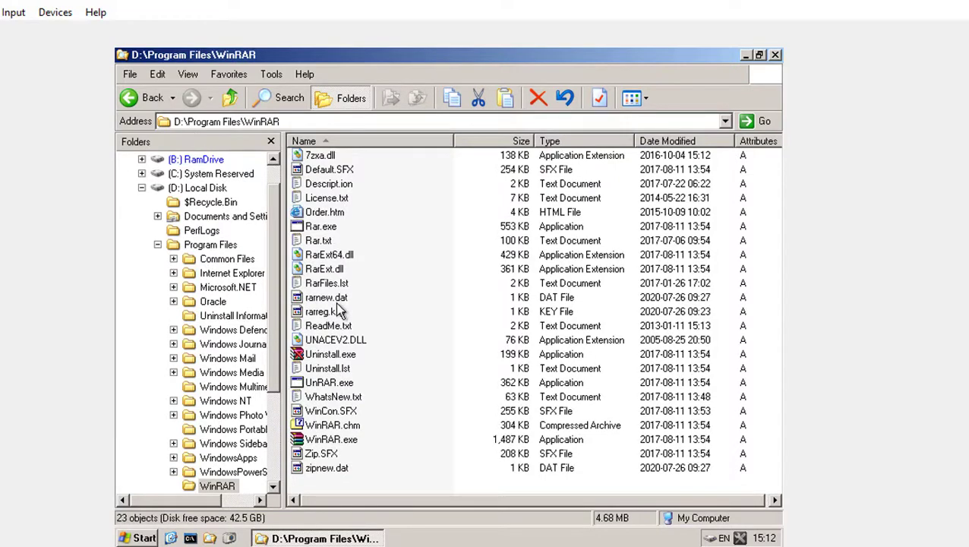
click(346, 357)
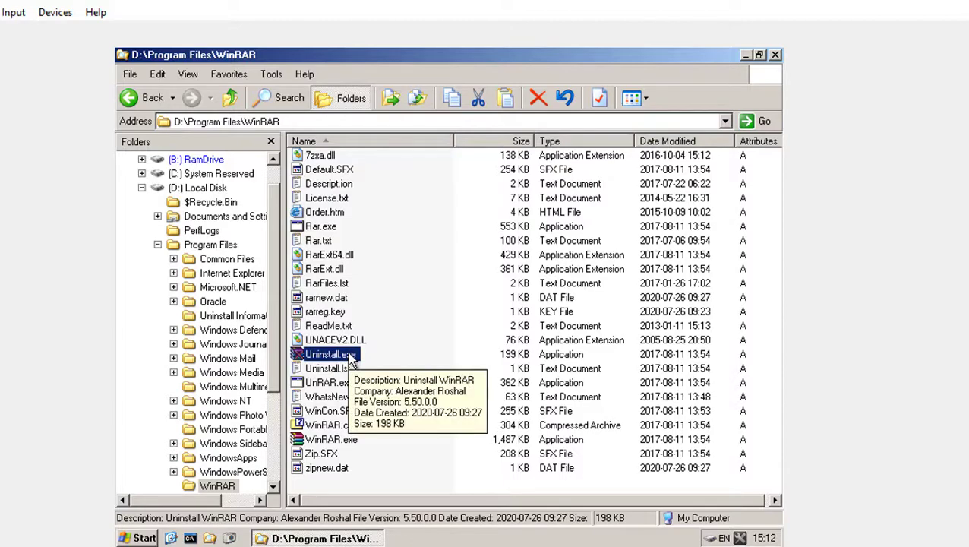
double_click(350, 357)
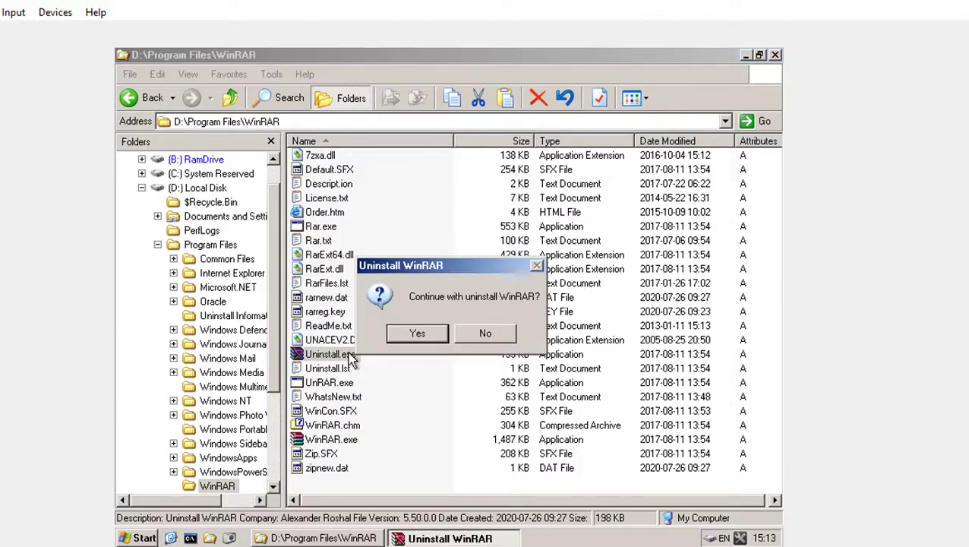
click(417, 335)
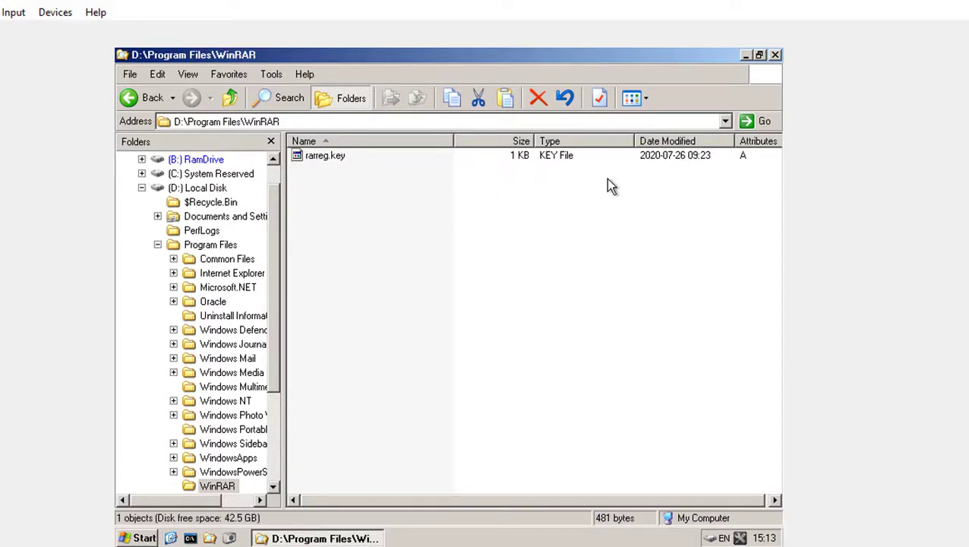
Delete the leftover WinRAR folder from D:\Program Files and close the file window.
click(145, 99)
double_click(334, 382)
click(137, 98)
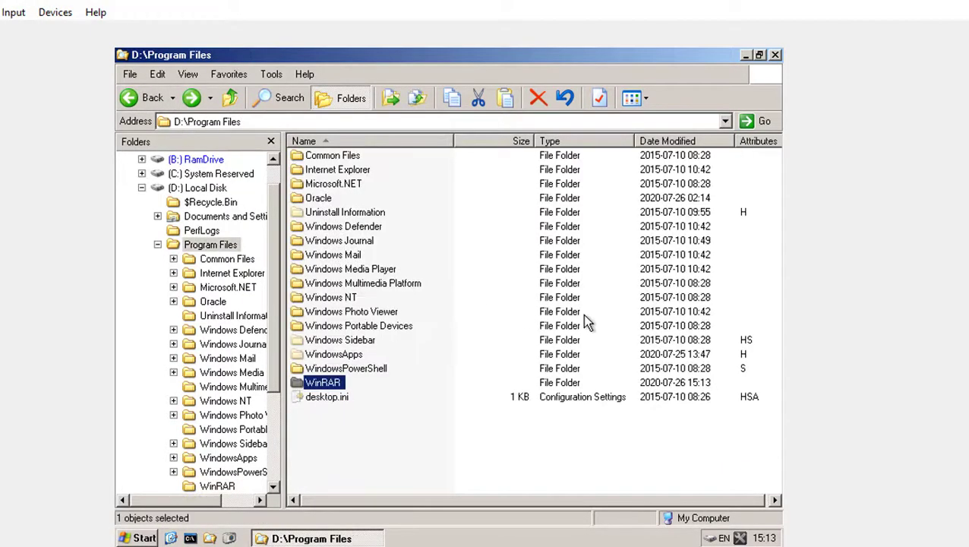
key(Delete)
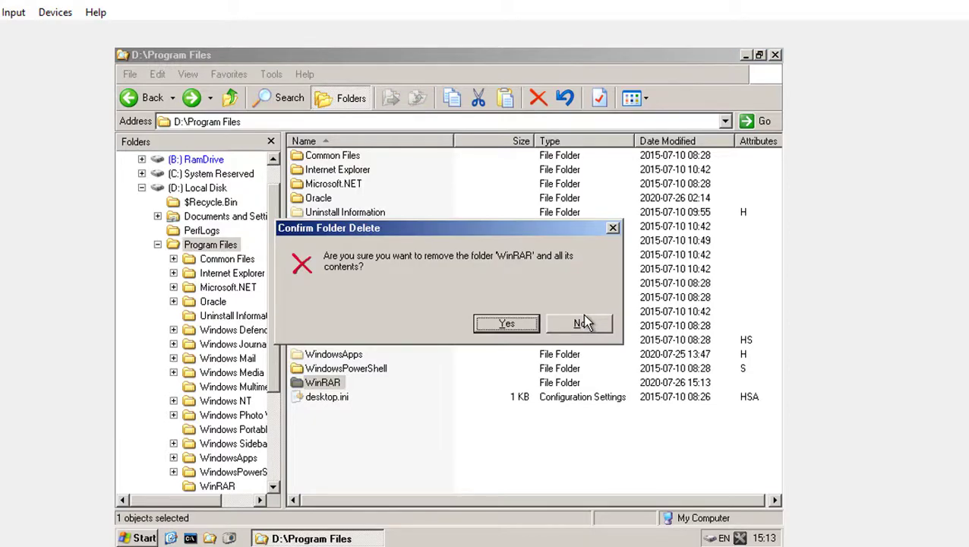
click(521, 322)
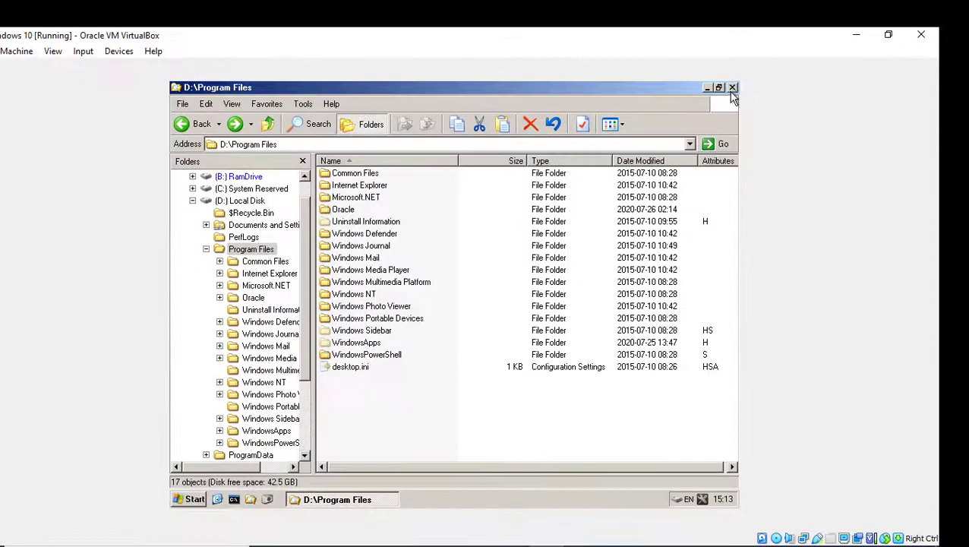
click(774, 55)
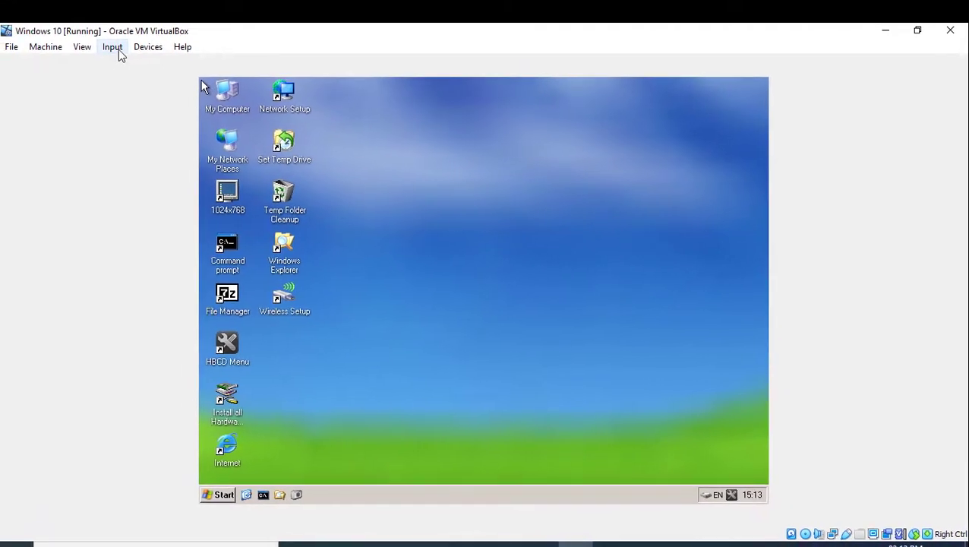
Restart the virtual machine from Mini Windows Xp to boot the installed Windows 10.
click(220, 495)
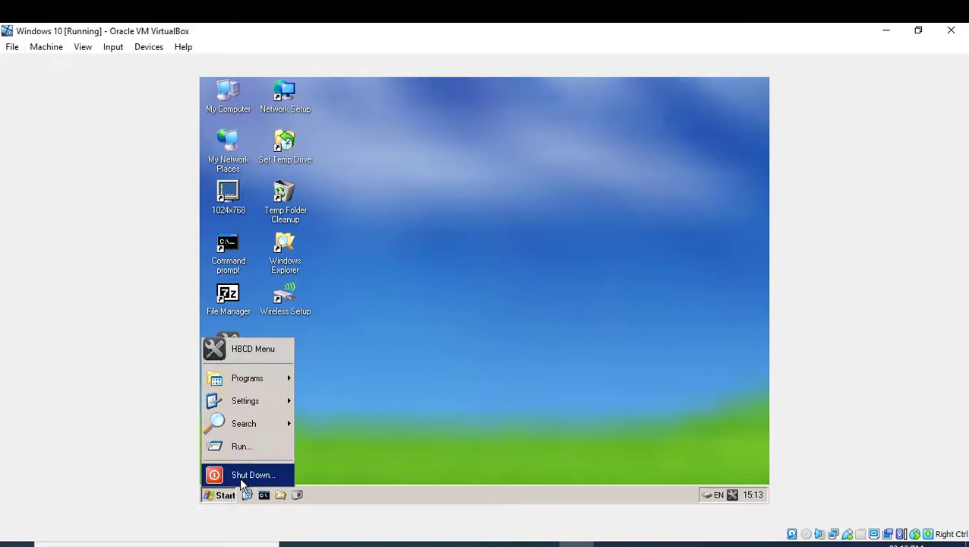
click(244, 475)
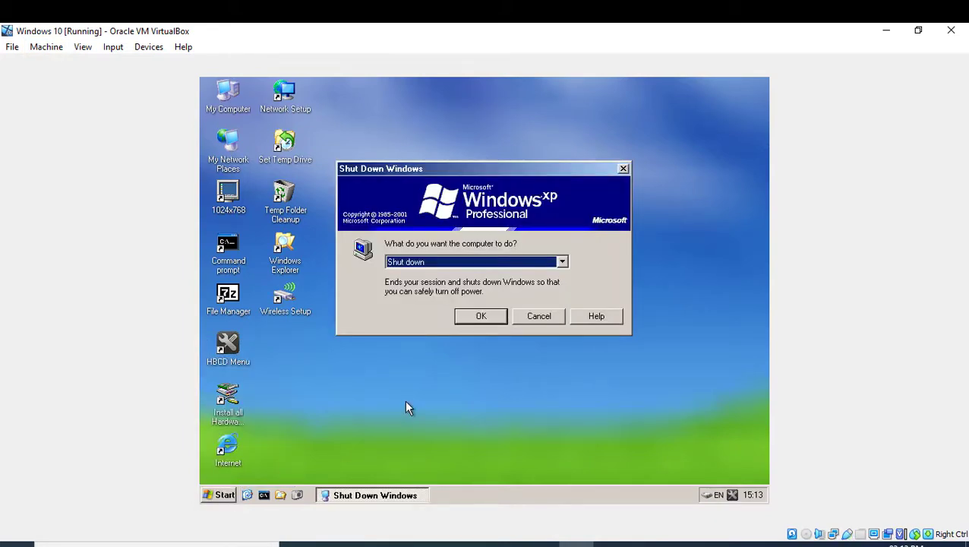
key(Down)
key(Return)
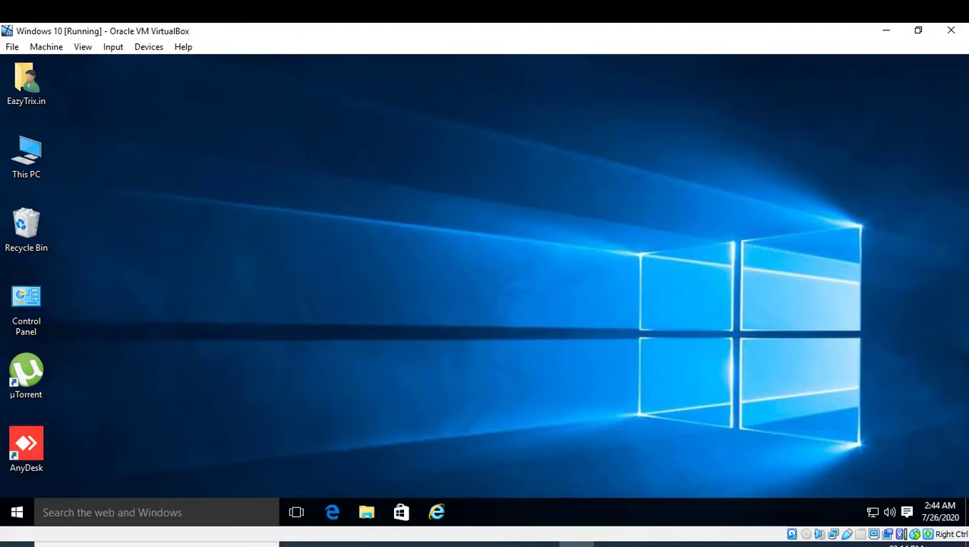
Refresh the Windows 10 desktop and delete the broken AnyDesk shortcut by trying to launch it.
right_click(301, 146)
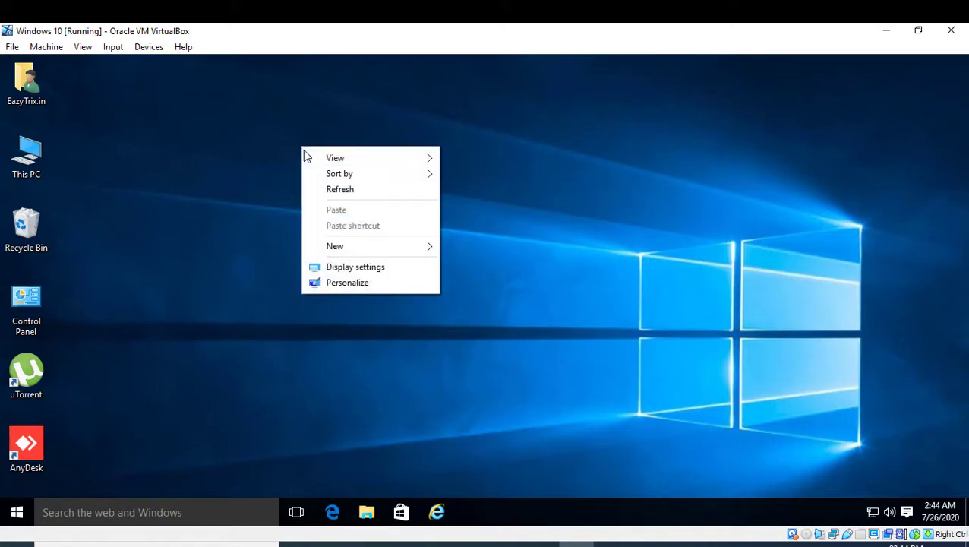
click(332, 190)
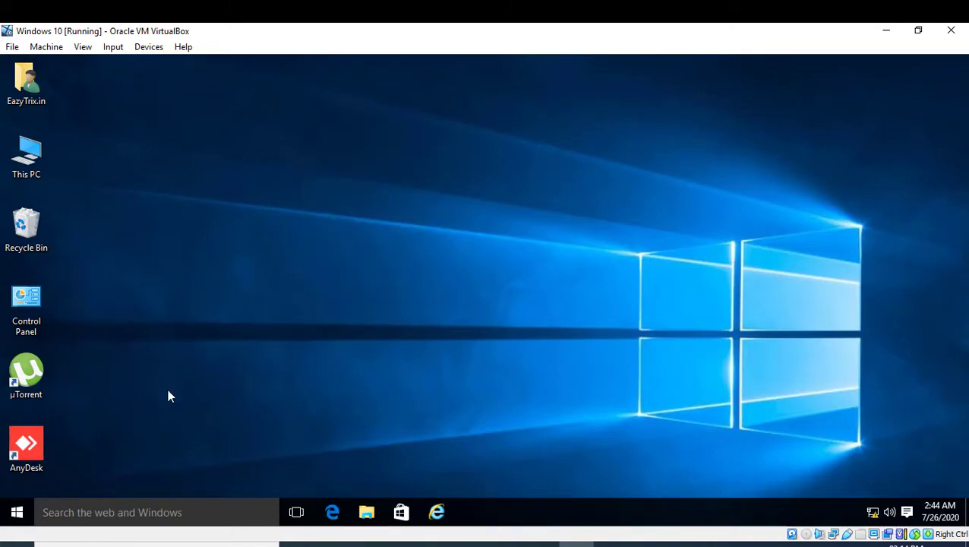
double_click(29, 448)
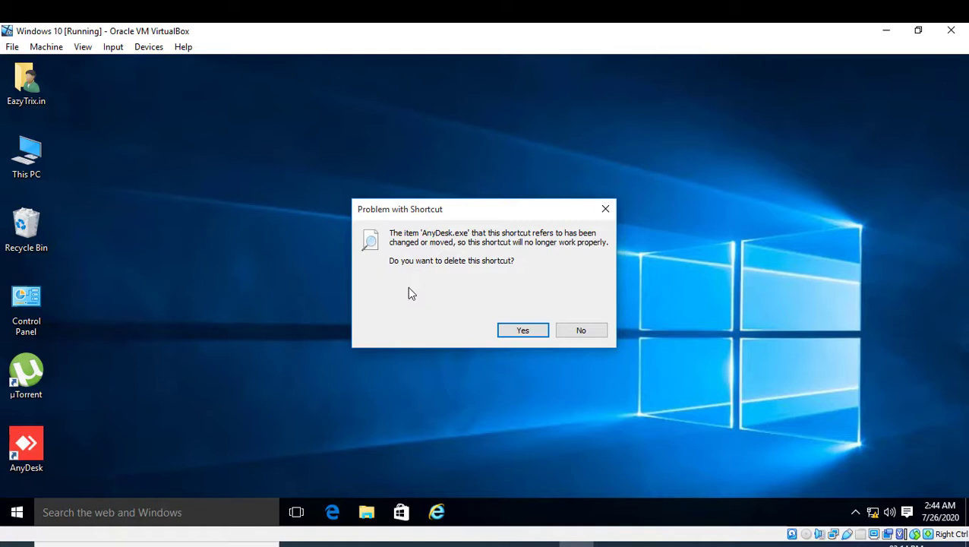
click(520, 326)
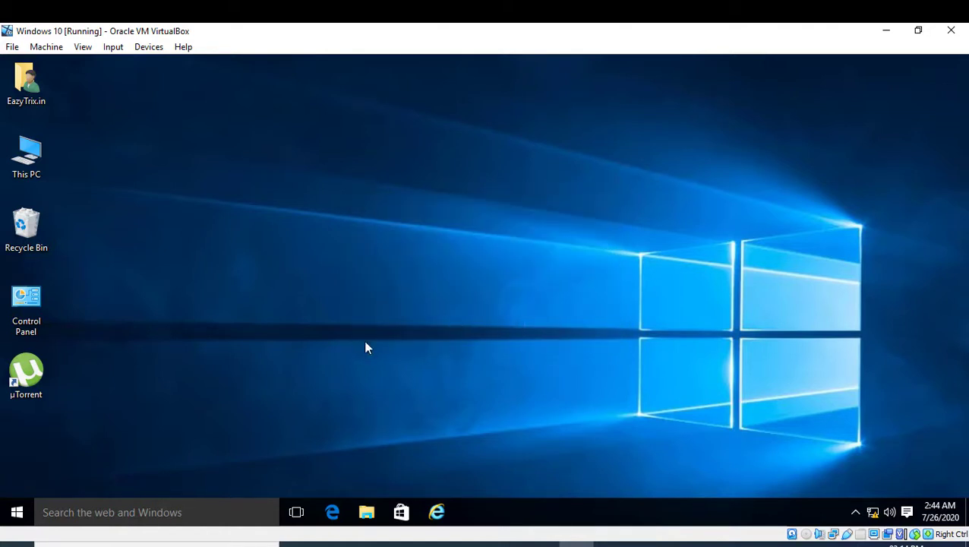
Remove the WinRAR 5.50 (32-bit) entry from the installed programs list in Control Panel and close the window.
double_click(26, 156)
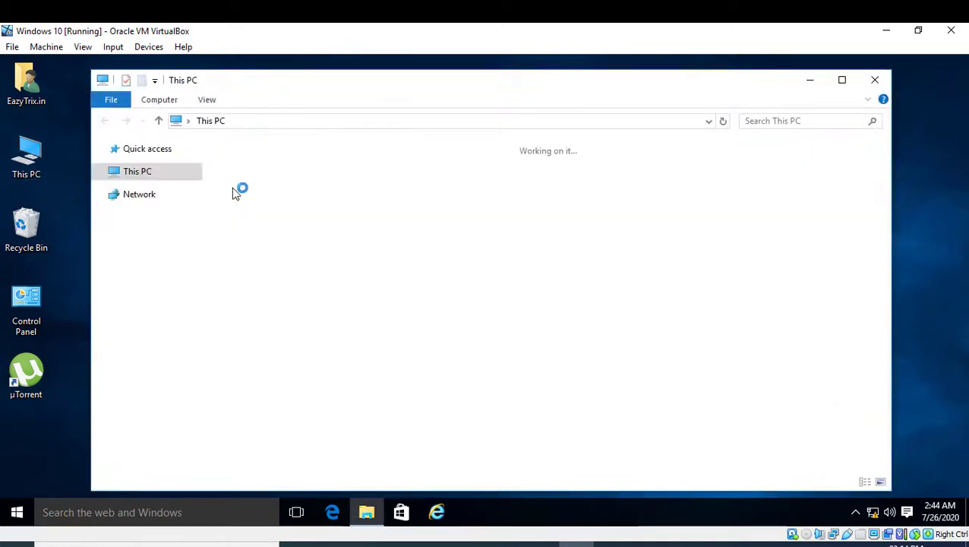
click(874, 80)
double_click(30, 300)
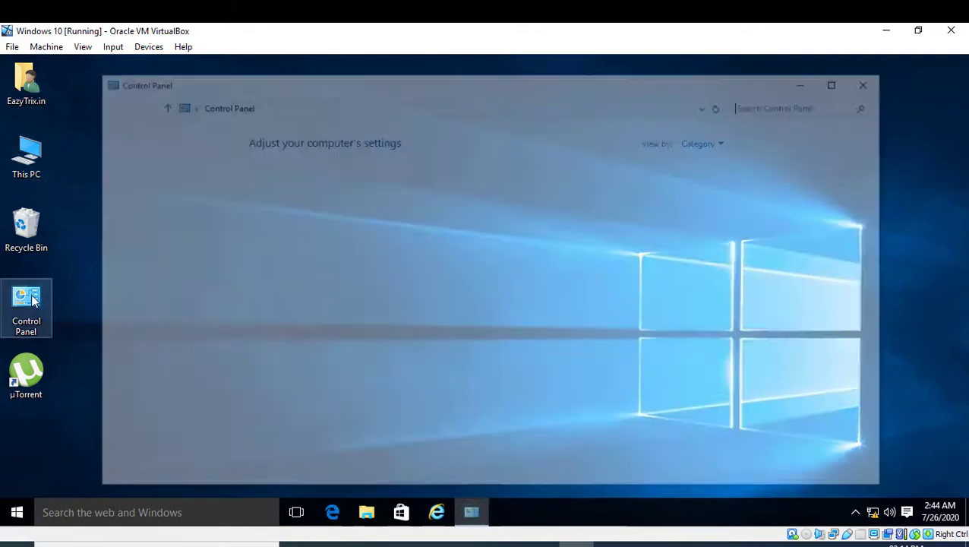
click(342, 371)
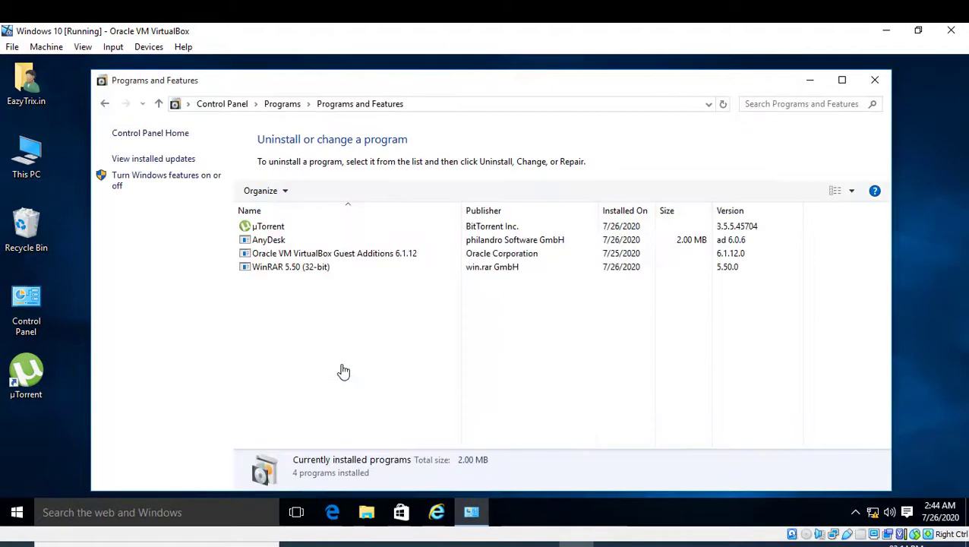
click(292, 268)
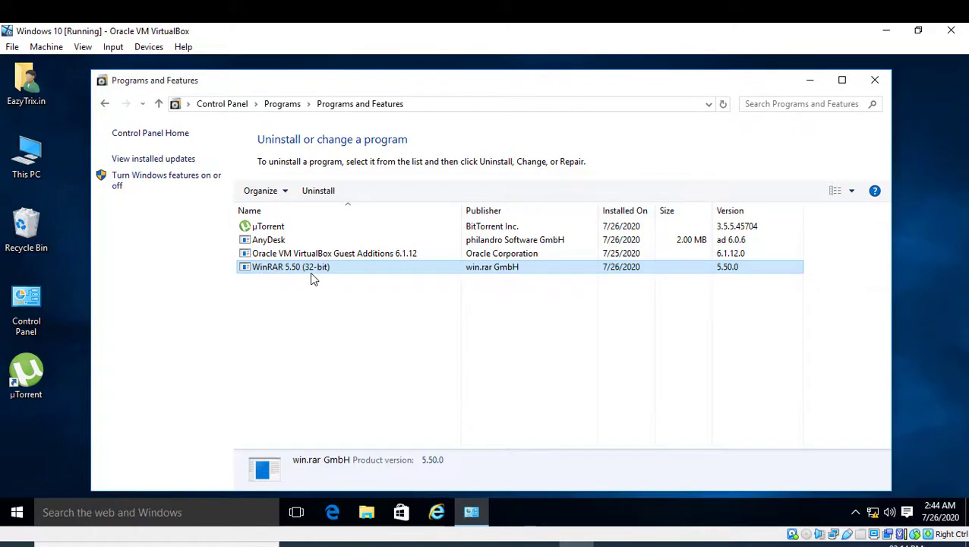
click(318, 194)
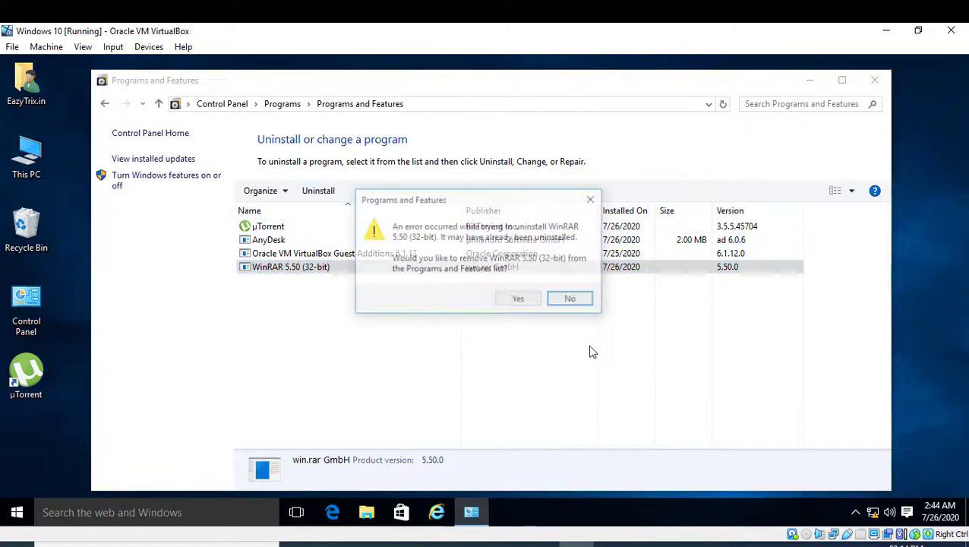
click(518, 299)
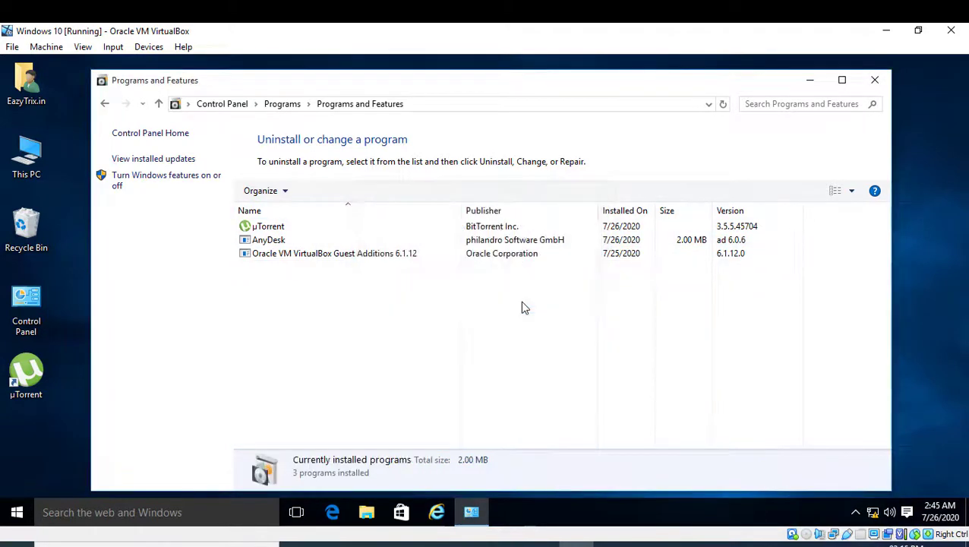
click(875, 79)
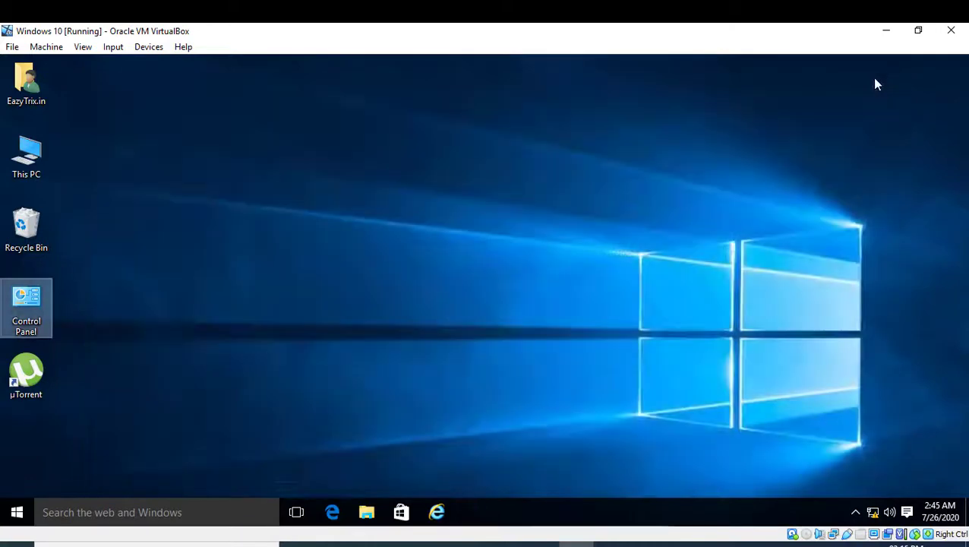